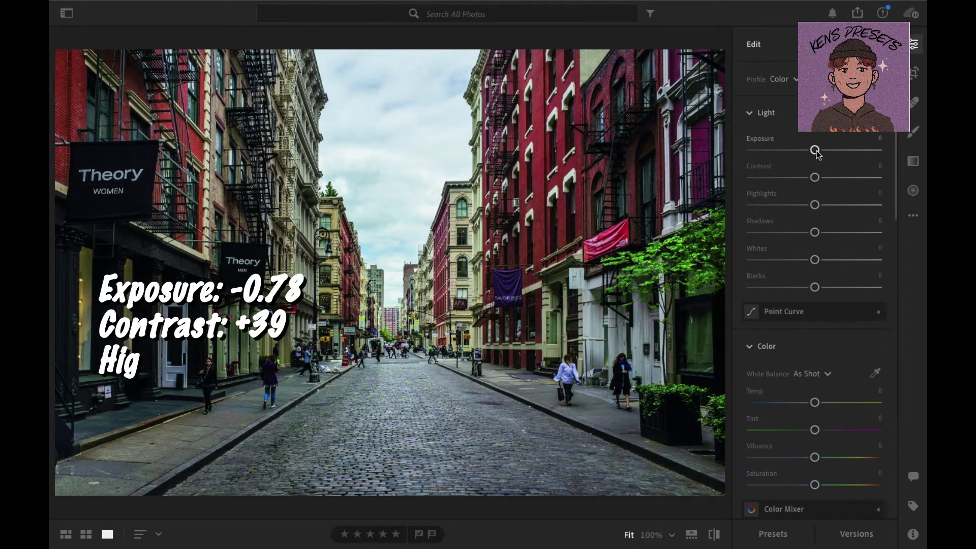
Set Light to Exposure -0.78, Contrast +39, Highlights -100, Shadows +100, Whites -64, Blacks -60.
{"action": "left_click_drag", "start_coordinate": [815, 152], "coordinate": [808, 152]}
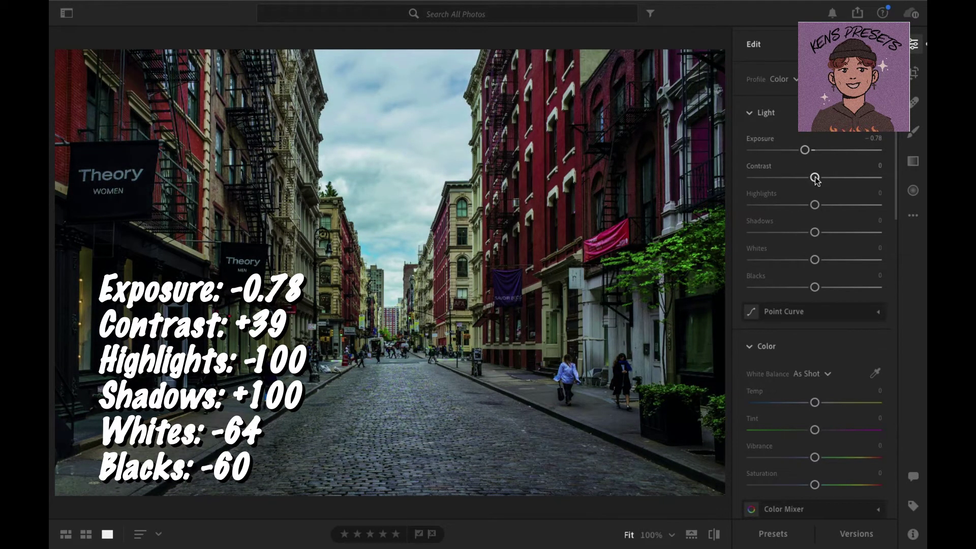
{"action": "left_click_drag", "start_coordinate": [815, 178], "coordinate": [841, 186]}
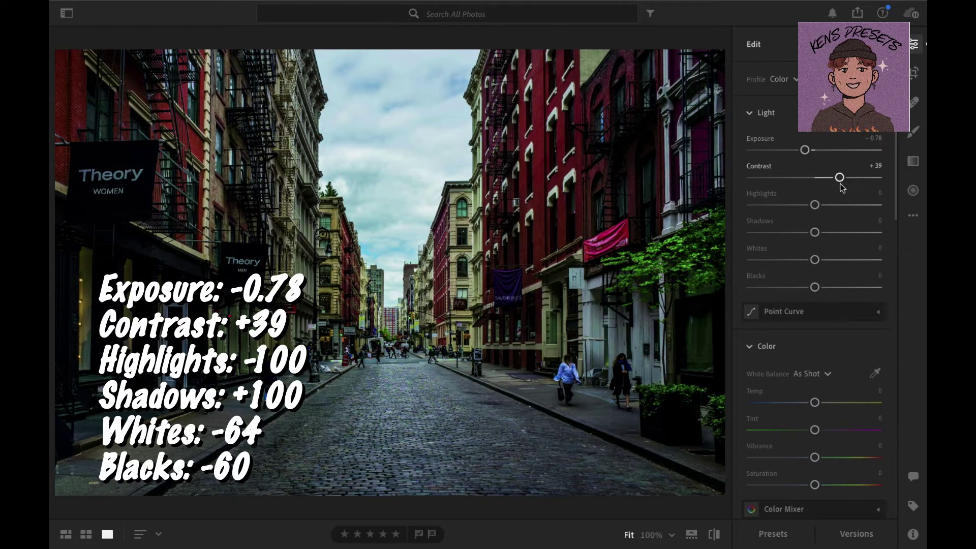
{"action": "left_click_drag", "start_coordinate": [815, 205], "coordinate": [710, 206]}
{"action": "left_click_drag", "start_coordinate": [814, 232], "coordinate": [914, 239]}
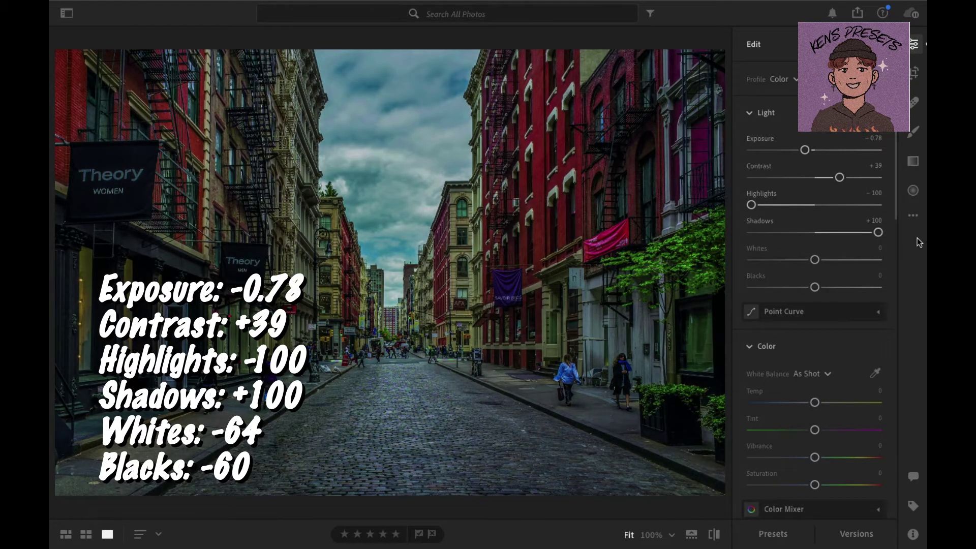
{"action": "left_click_drag", "start_coordinate": [815, 264], "coordinate": [772, 257]}
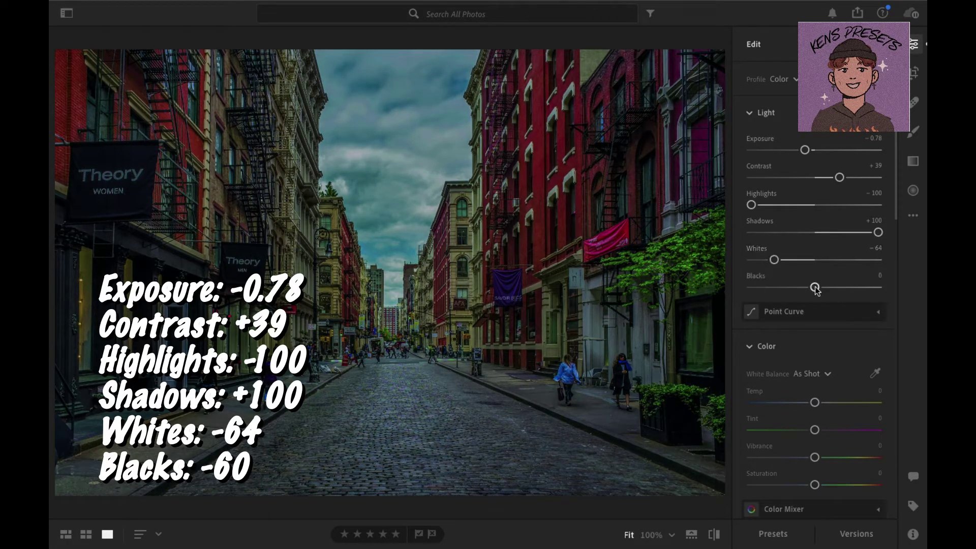
{"action": "left_click_drag", "start_coordinate": [814, 288], "coordinate": [778, 287]}
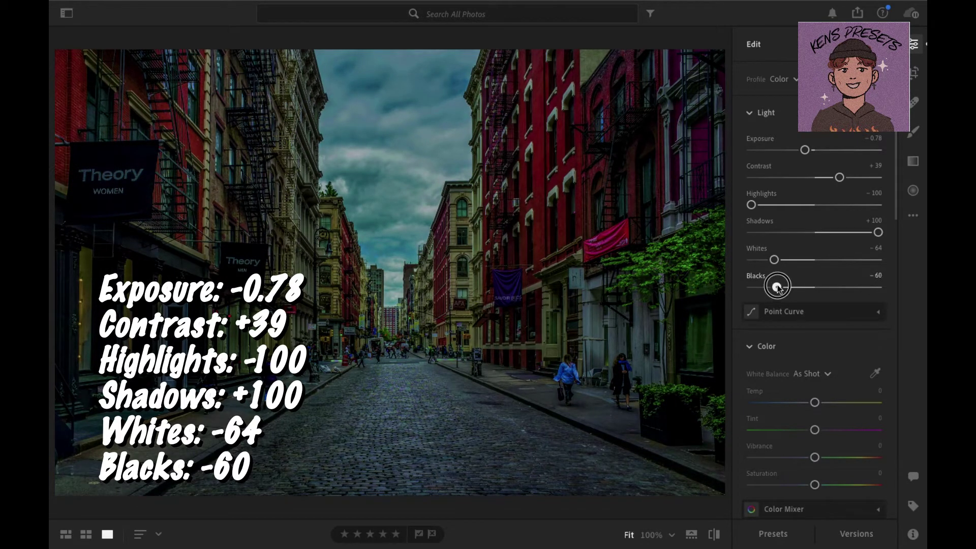
{"action": "left_click", "coordinate": [870, 316]}
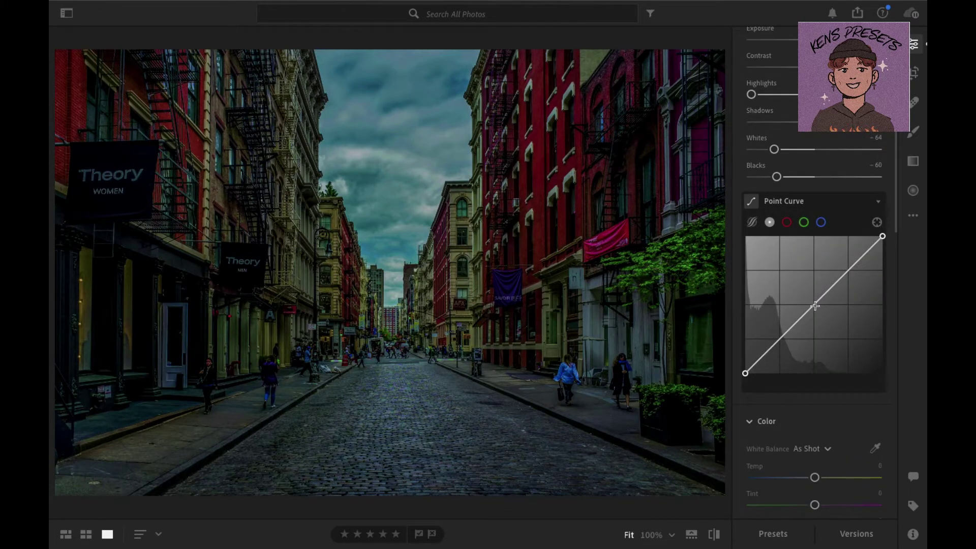
Pull a tone-curve midpoint down, then set Temp +3, Vibrance +32 and Saturation -44.
{"action": "left_click_drag", "start_coordinate": [815, 305], "coordinate": [814, 319]}
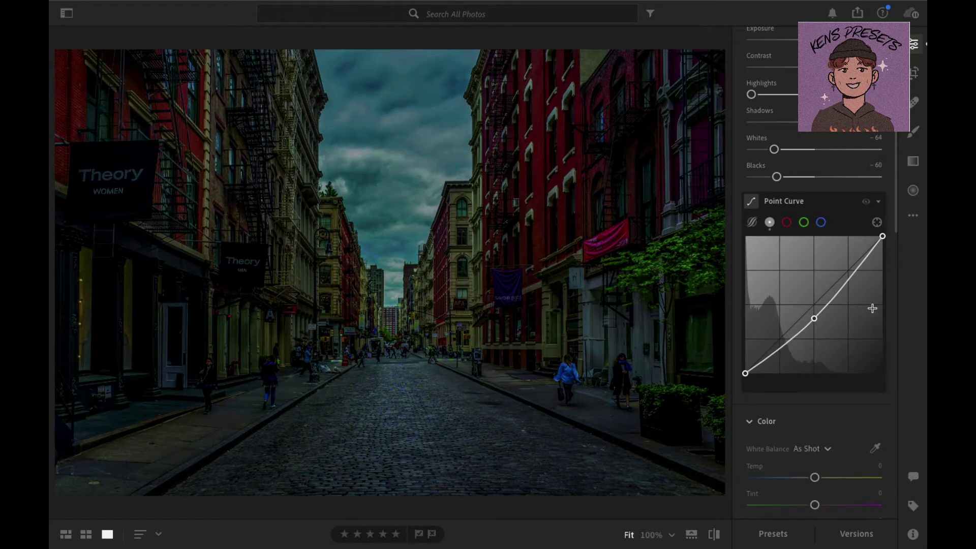
{"action": "left_click", "coordinate": [878, 203]}
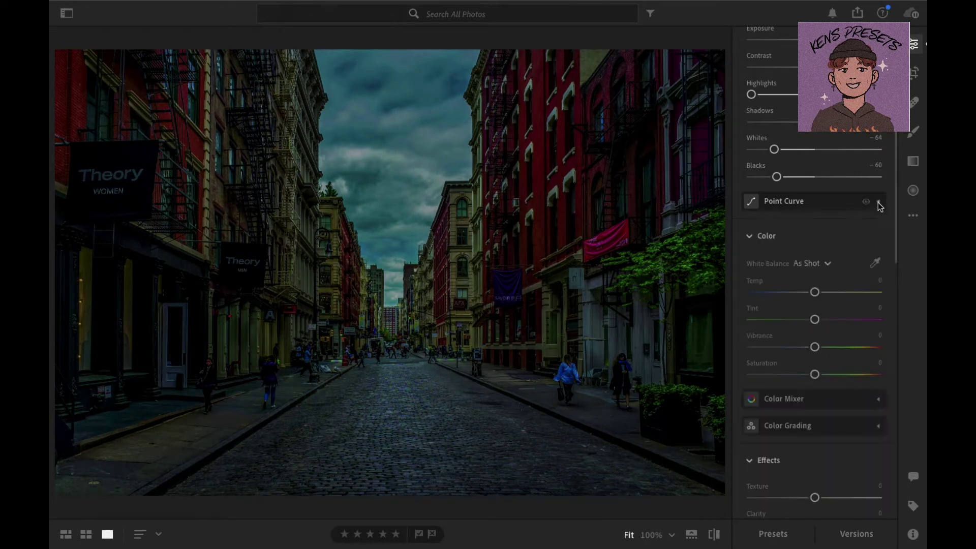
{"action": "left_click_drag", "start_coordinate": [814, 293], "coordinate": [816, 293]}
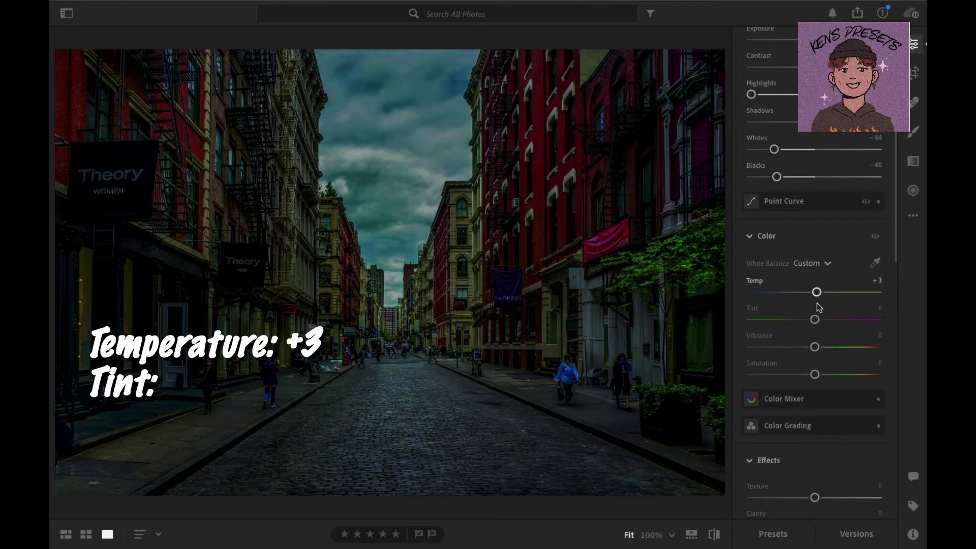
{"action": "left_click_drag", "start_coordinate": [814, 346], "coordinate": [835, 354]}
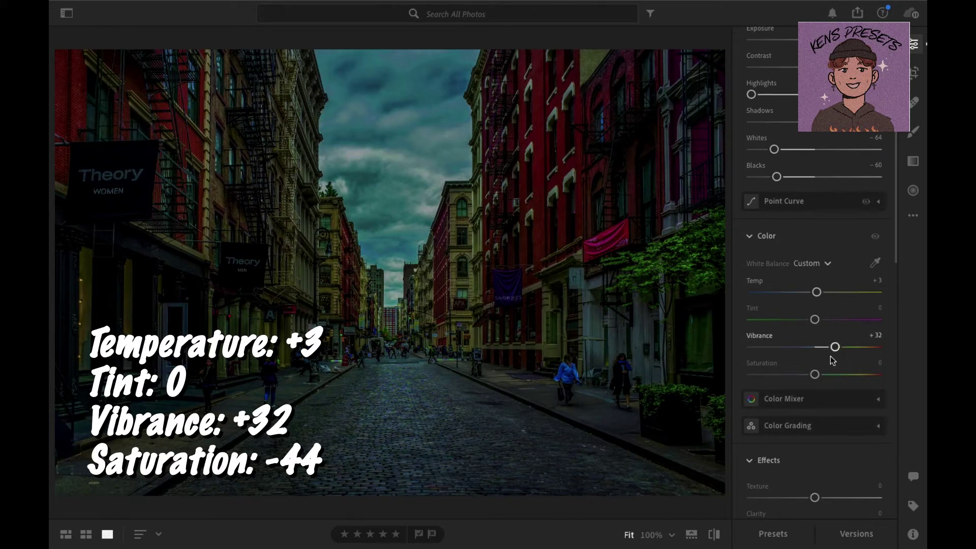
{"action": "left_click_drag", "start_coordinate": [814, 377], "coordinate": [787, 376]}
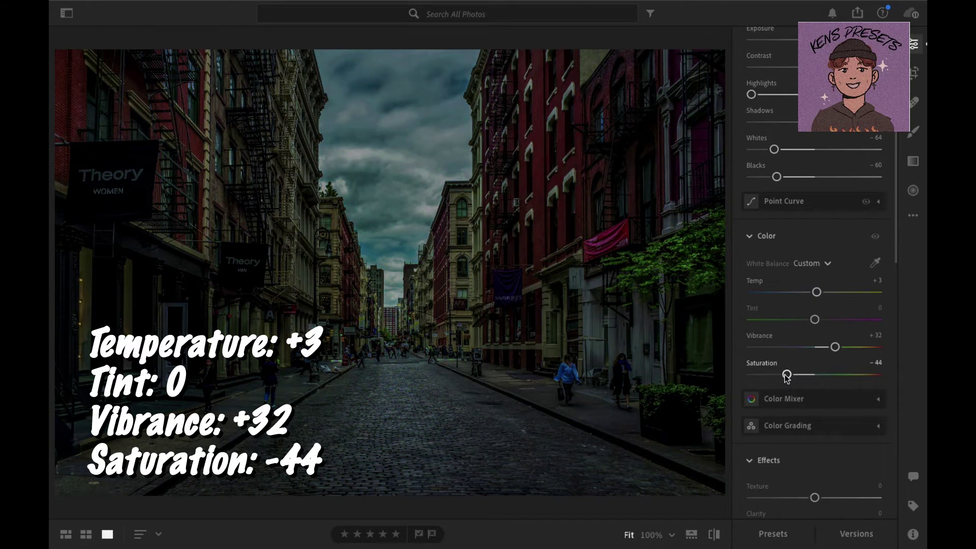
{"action": "left_click", "coordinate": [876, 400]}
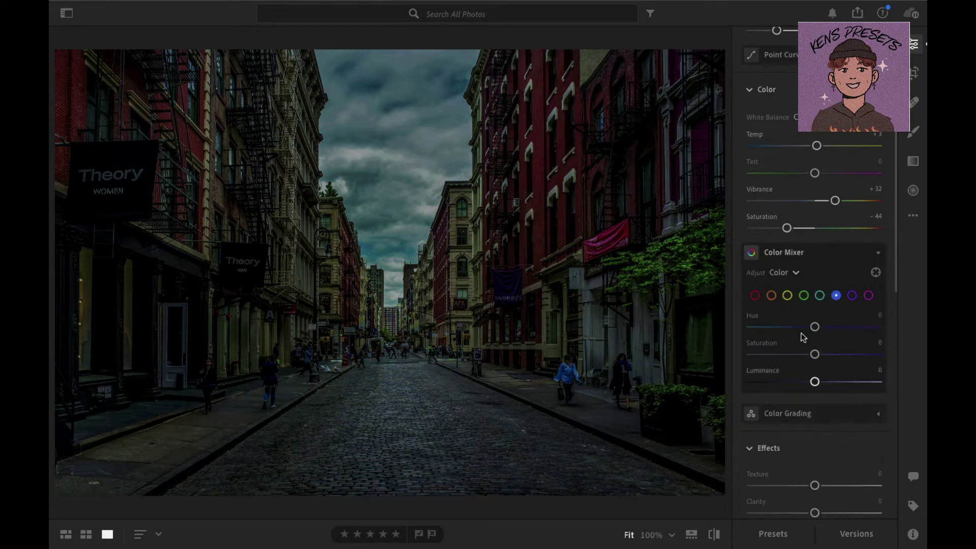
Mute the reds in Color Mixer to Saturation -64, Luminance -67.
{"action": "left_click", "coordinate": [755, 296]}
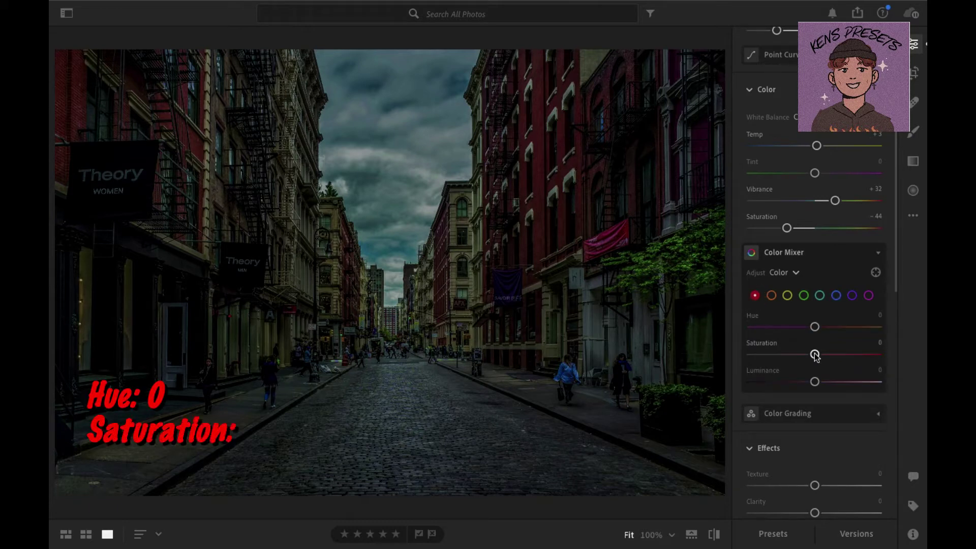
{"action": "left_click_drag", "start_coordinate": [814, 354], "coordinate": [774, 353]}
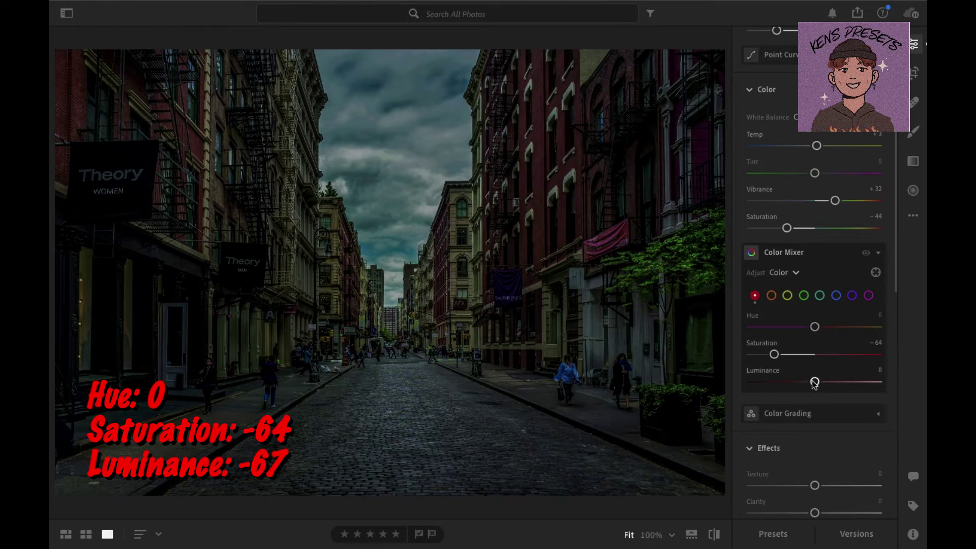
{"action": "left_click_drag", "start_coordinate": [813, 382], "coordinate": [771, 382]}
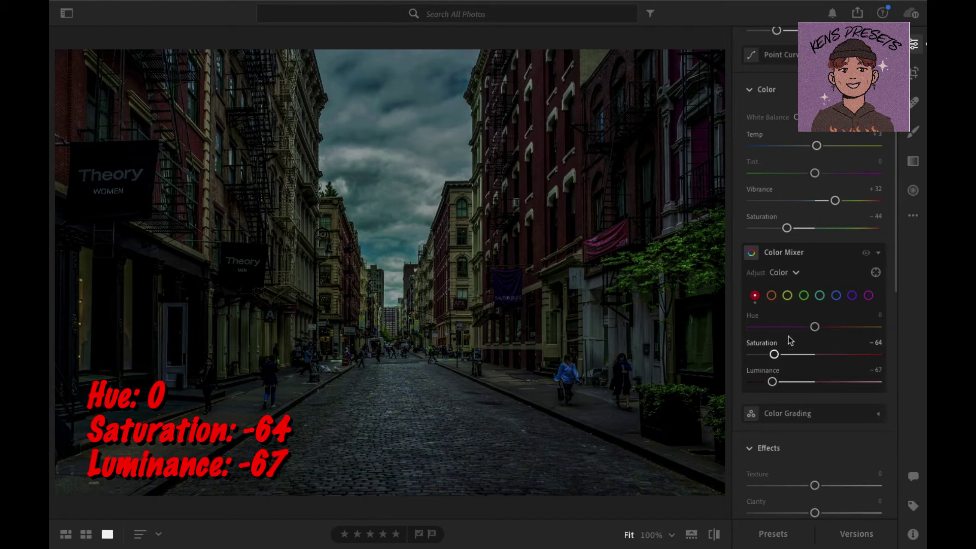
Set oranges to Saturation +34, Luminance -46, and lower yellow saturation toward -30.
{"action": "left_click", "coordinate": [771, 295]}
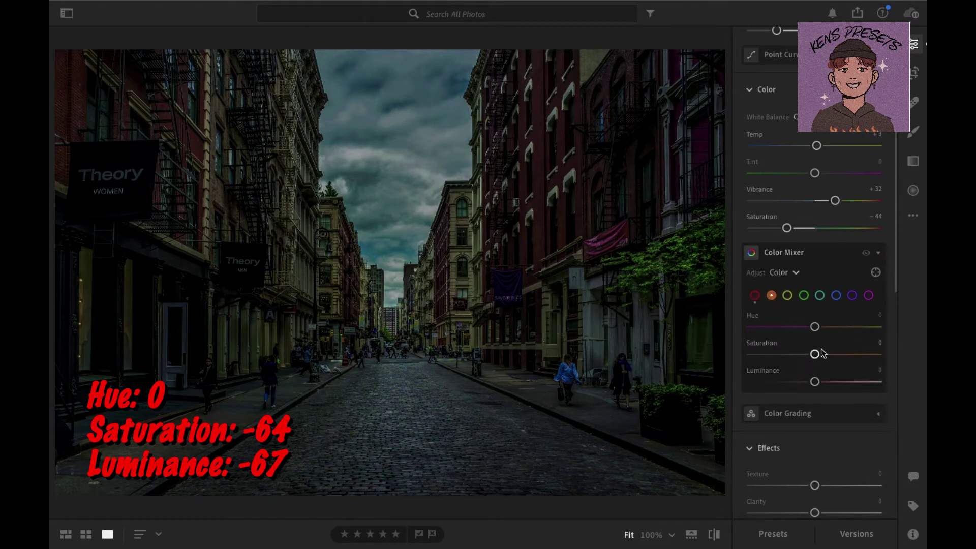
{"action": "left_click_drag", "start_coordinate": [813, 354], "coordinate": [832, 360]}
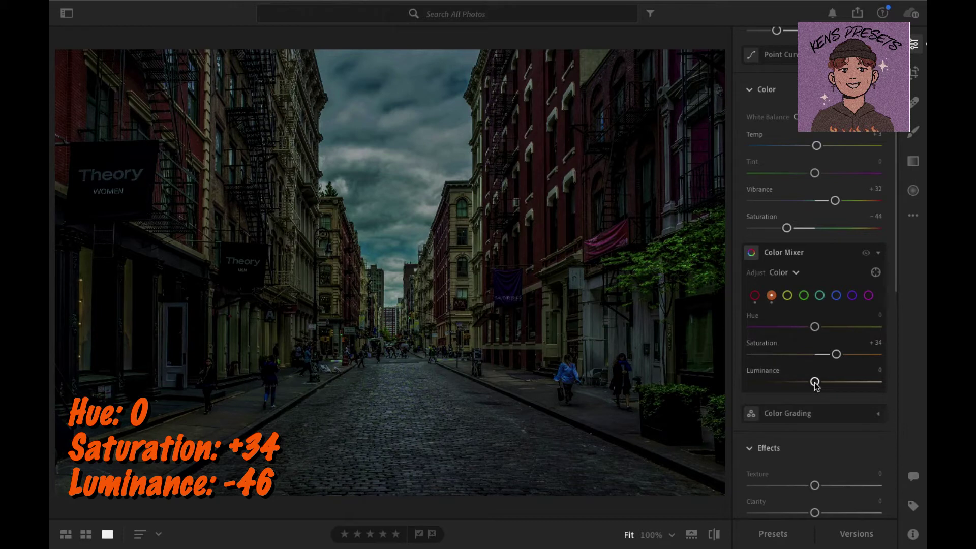
{"action": "left_click_drag", "start_coordinate": [815, 383], "coordinate": [786, 382]}
{"action": "left_click", "coordinate": [787, 296]}
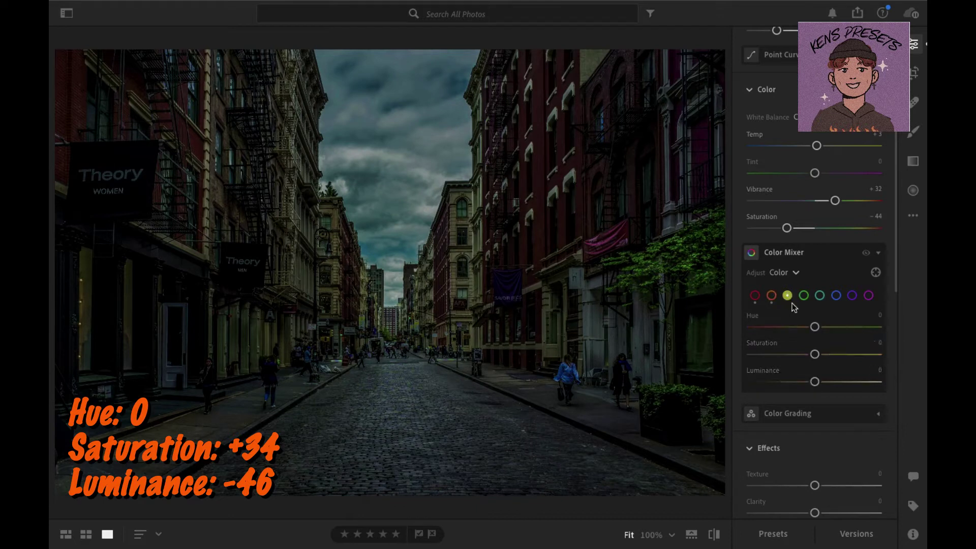
{"action": "mouse_move", "coordinate": [814, 354]}
{"action": "left_mouse_down"}
{"action": "mouse_move", "coordinate": [795, 355]}
{"action": "mouse_move", "coordinate": [834, 387]}
{"action": "left_mouse_up"}
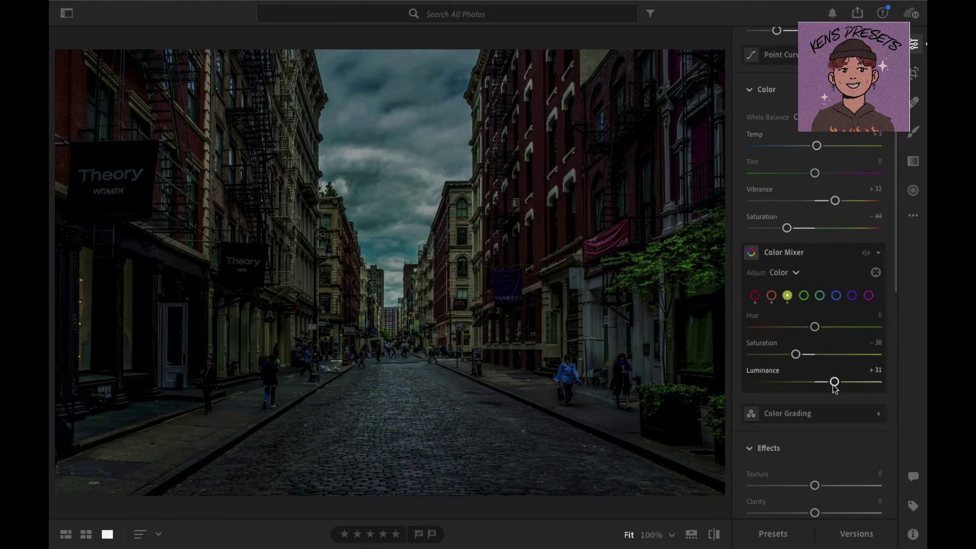
{"action": "left_click", "coordinate": [803, 296]}
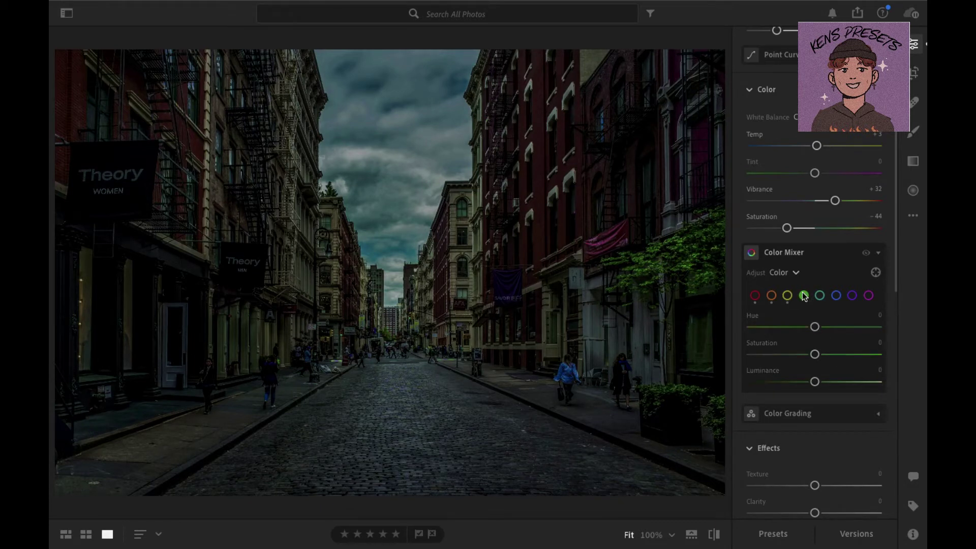
{"action": "left_click", "coordinate": [819, 297]}
{"action": "left_click", "coordinate": [836, 296]}
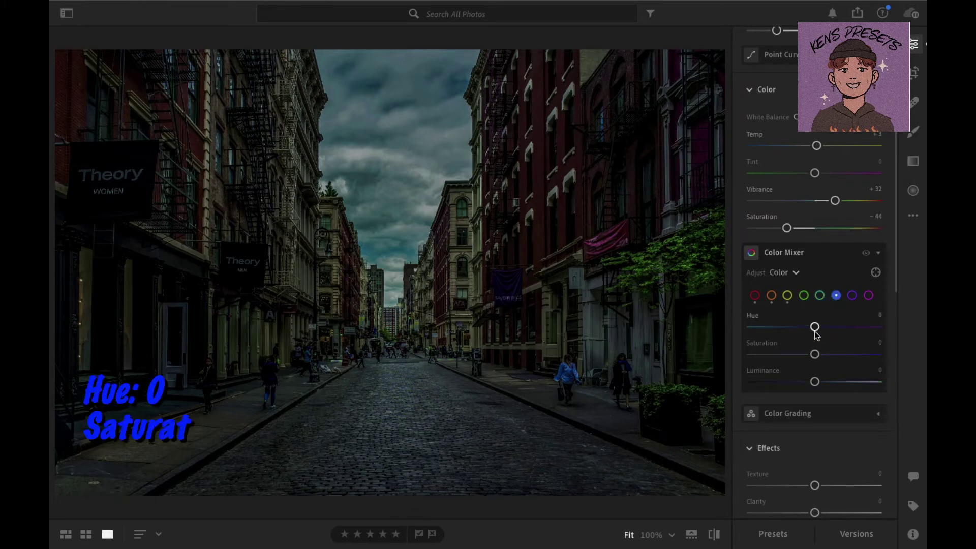
{"action": "left_click_drag", "start_coordinate": [814, 354], "coordinate": [787, 355]}
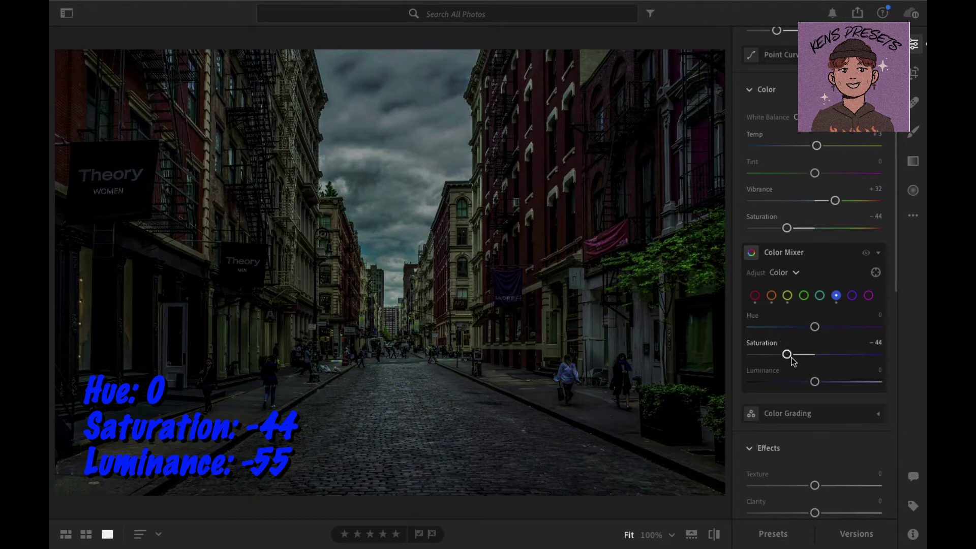
{"action": "left_click_drag", "start_coordinate": [814, 382], "coordinate": [780, 380]}
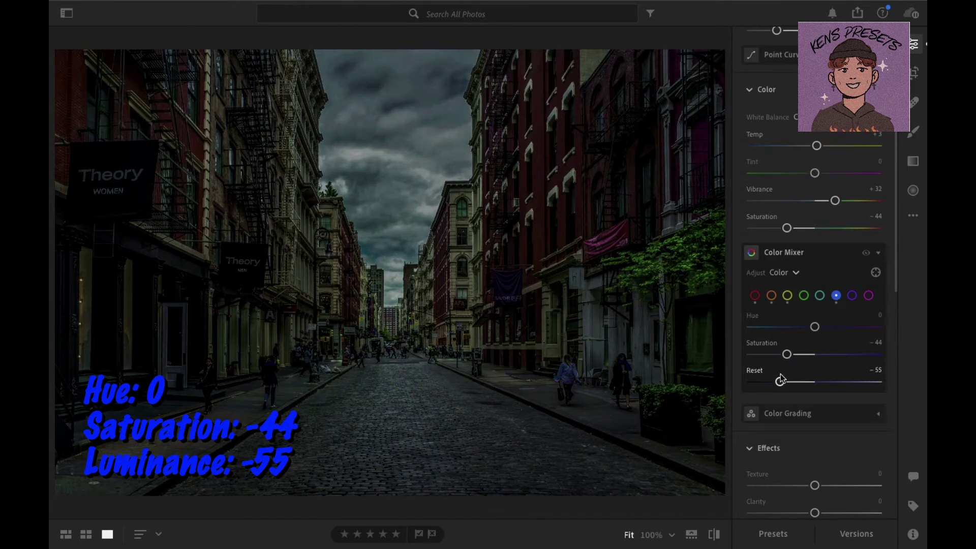
{"action": "left_click", "coordinate": [852, 295]}
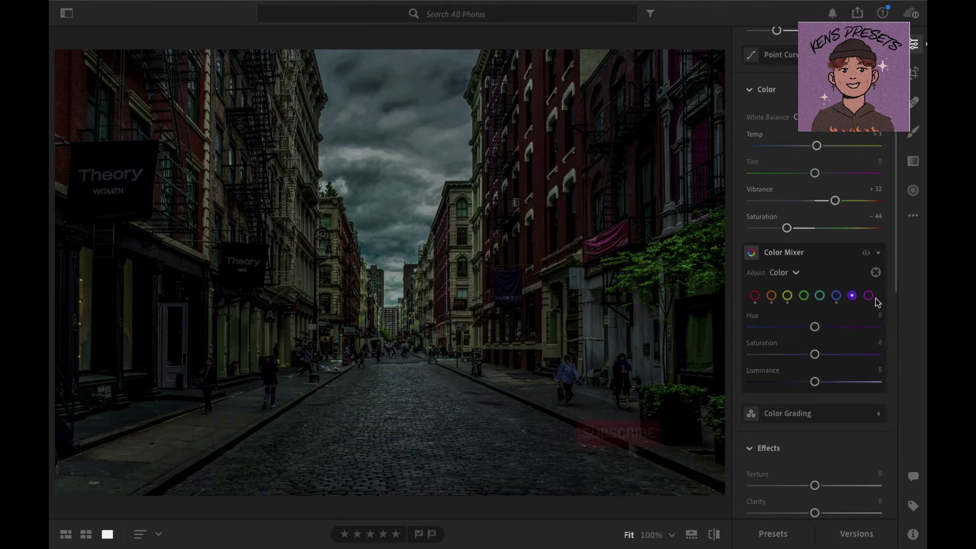
{"action": "left_click", "coordinate": [836, 295]}
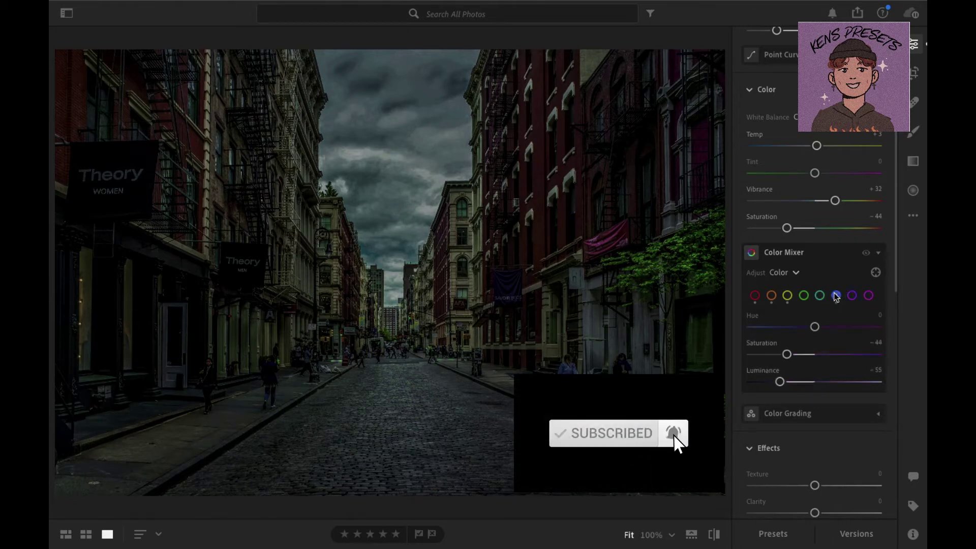
{"action": "left_click", "coordinate": [819, 295]}
{"action": "left_click", "coordinate": [786, 296]}
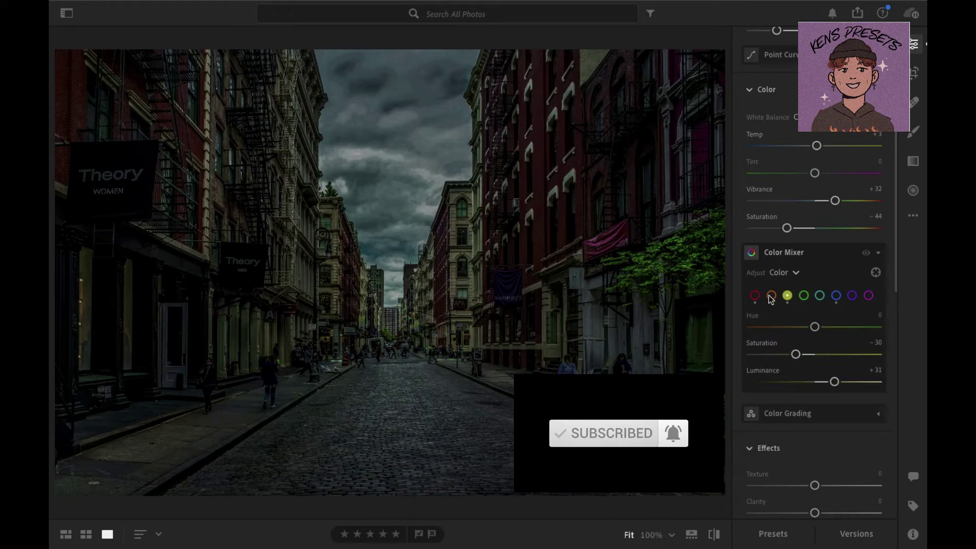
{"action": "left_click", "coordinate": [878, 252]}
{"action": "left_click", "coordinate": [880, 282]}
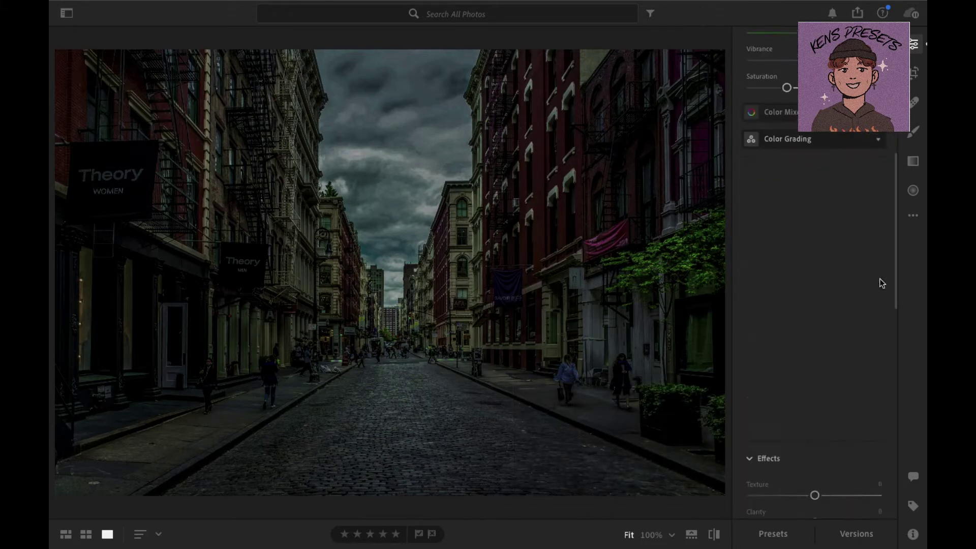
{"action": "left_click", "coordinate": [776, 158]}
{"action": "left_click", "coordinate": [790, 159]}
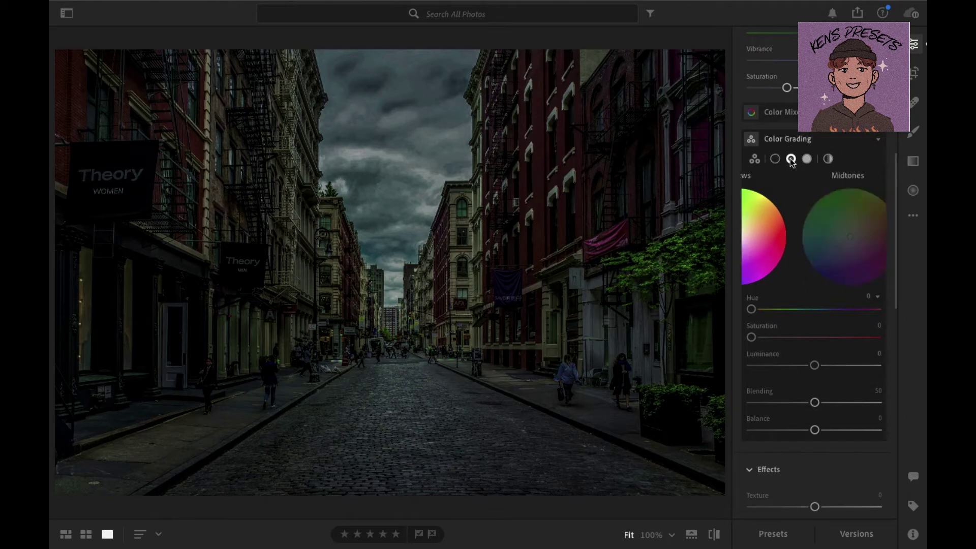
{"action": "left_click", "coordinate": [807, 159]}
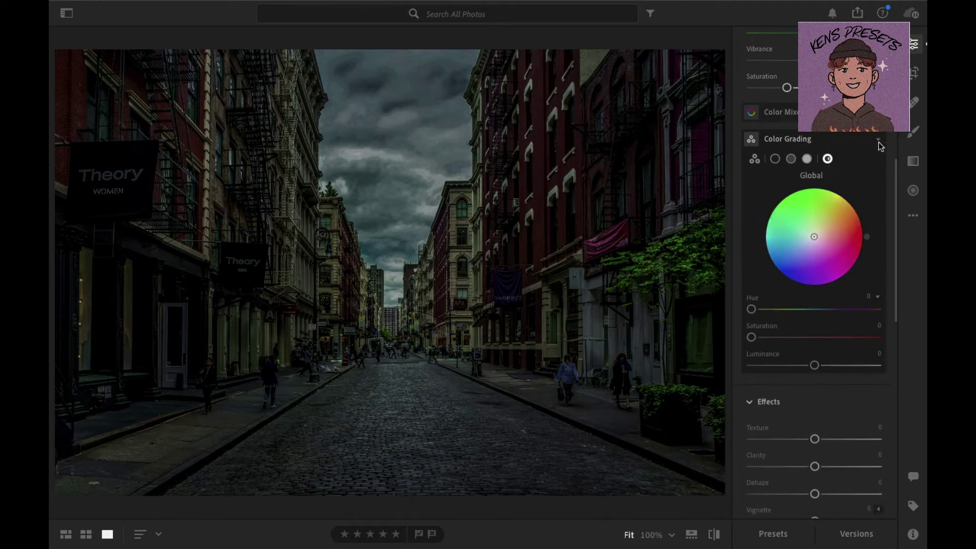
{"action": "left_click", "coordinate": [878, 139]}
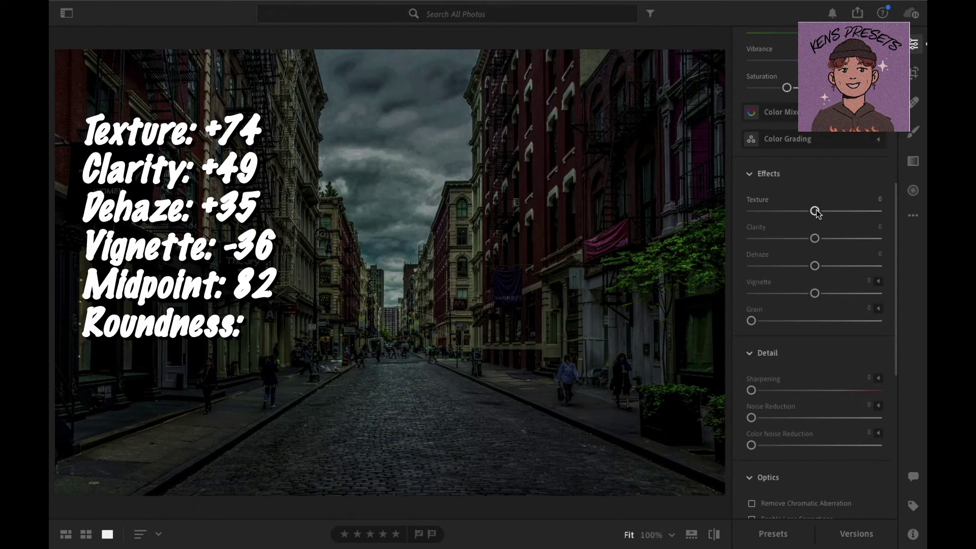
Set Effects sliders to Texture +74, Clarity +49, Dehaze +35 and Vignette -36.
{"action": "left_click_drag", "start_coordinate": [816, 212], "coordinate": [863, 219]}
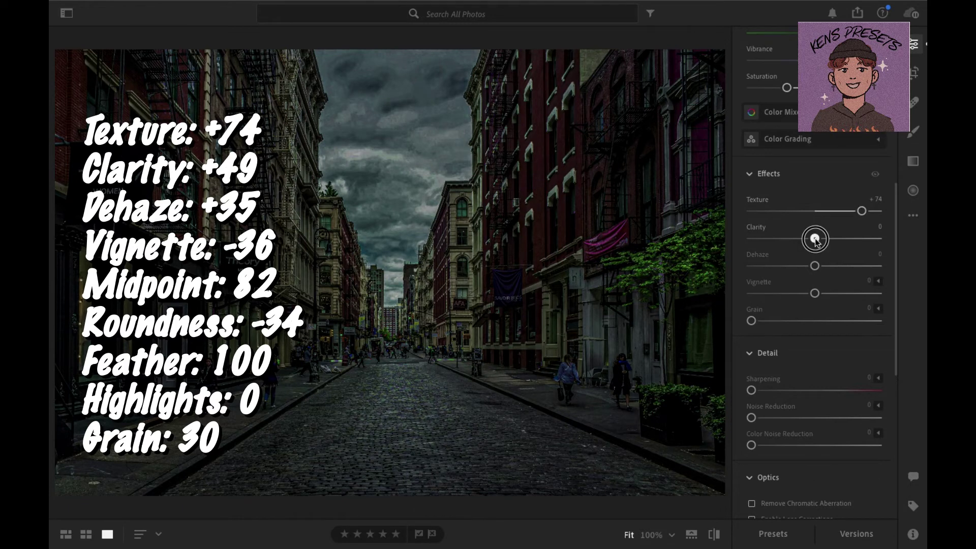
{"action": "left_click_drag", "start_coordinate": [816, 242], "coordinate": [847, 245]}
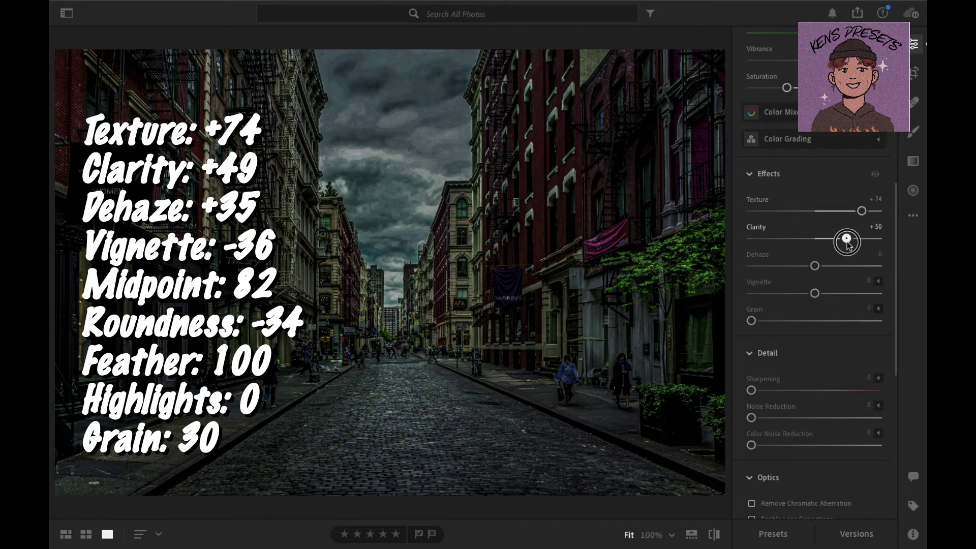
{"action": "left_click_drag", "start_coordinate": [846, 242], "coordinate": [846, 243]}
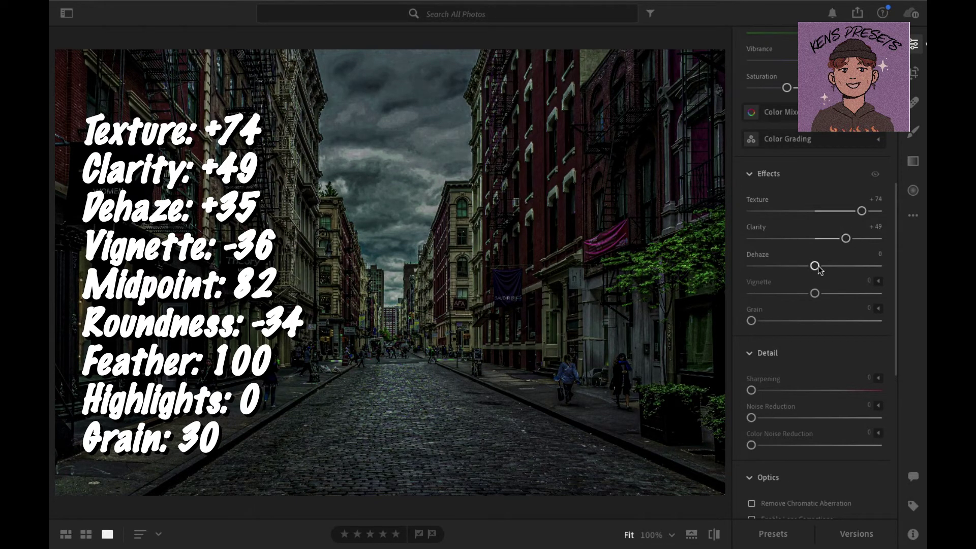
{"action": "left_click_drag", "start_coordinate": [814, 267], "coordinate": [837, 269]}
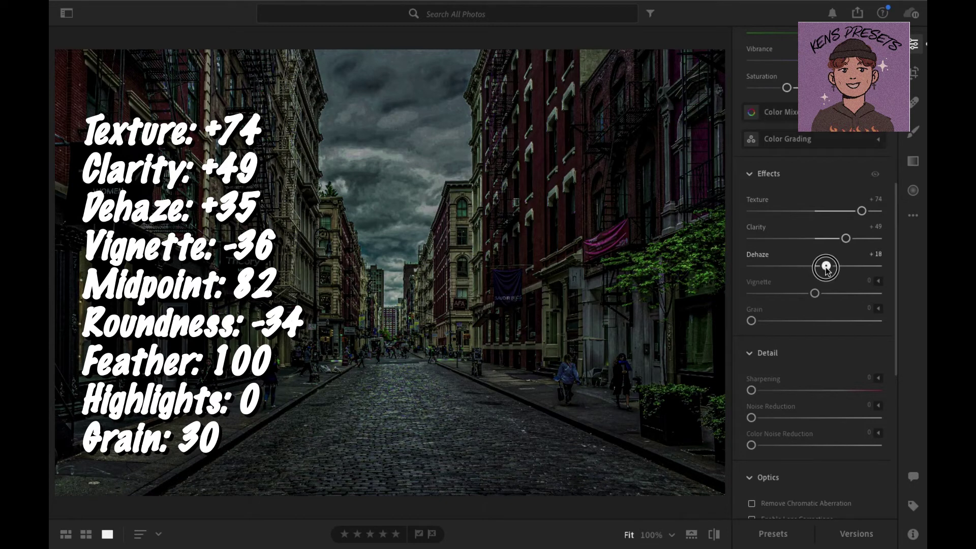
{"action": "left_click_drag", "start_coordinate": [835, 269], "coordinate": [835, 270]}
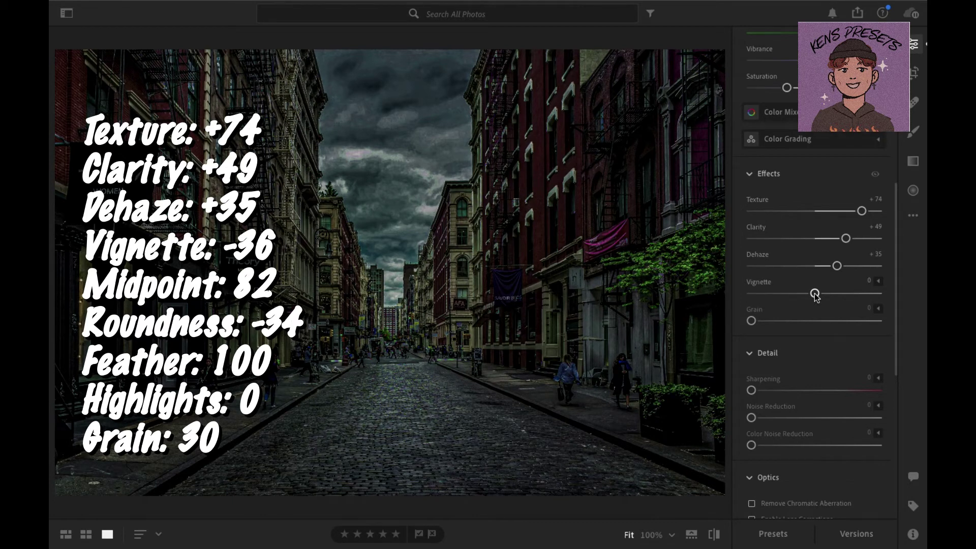
{"action": "left_click_drag", "start_coordinate": [814, 296], "coordinate": [791, 294]}
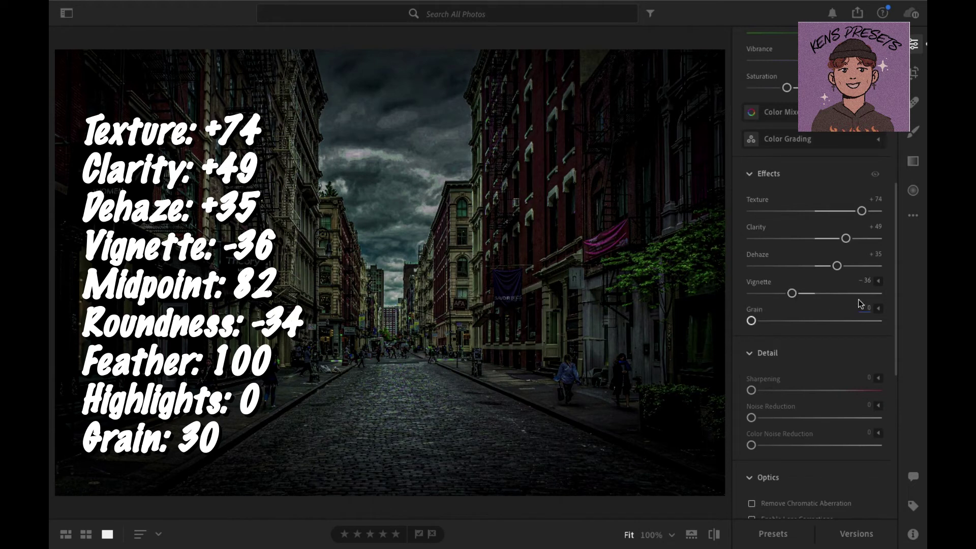
{"action": "left_click", "coordinate": [879, 284]}
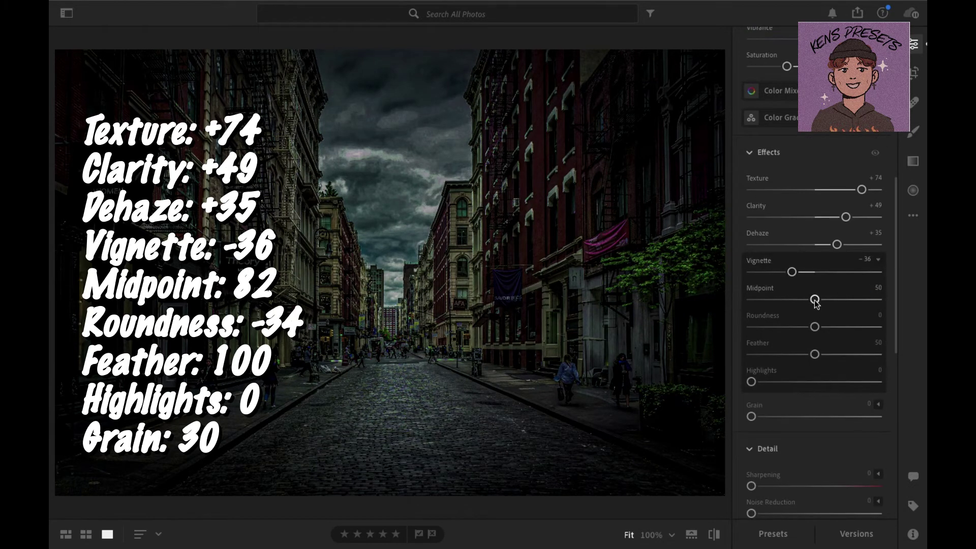
Give the vignette Midpoint 82, Roundness -34, Feather 100, and set Grain to 30.
{"action": "left_click_drag", "start_coordinate": [815, 301], "coordinate": [850, 302]}
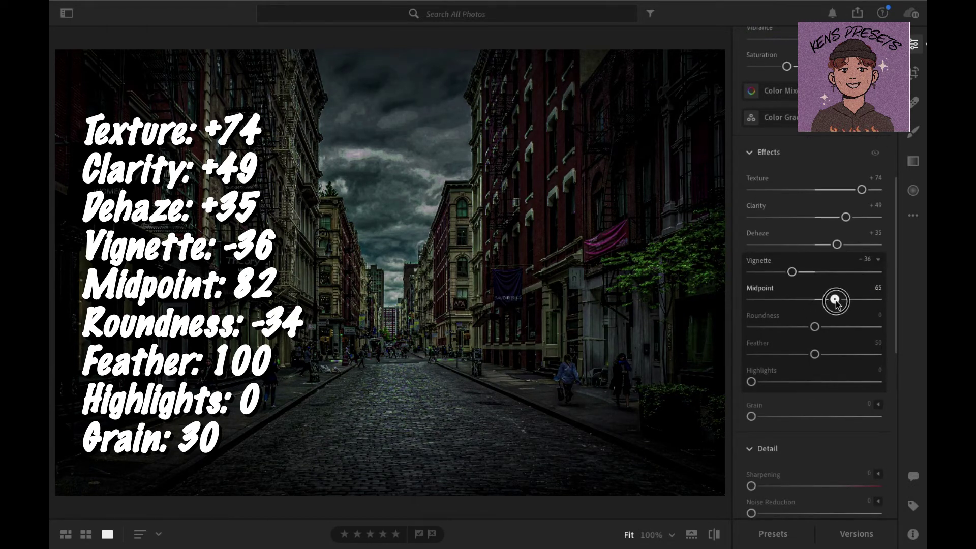
{"action": "left_click_drag", "start_coordinate": [850, 302], "coordinate": [855, 300]}
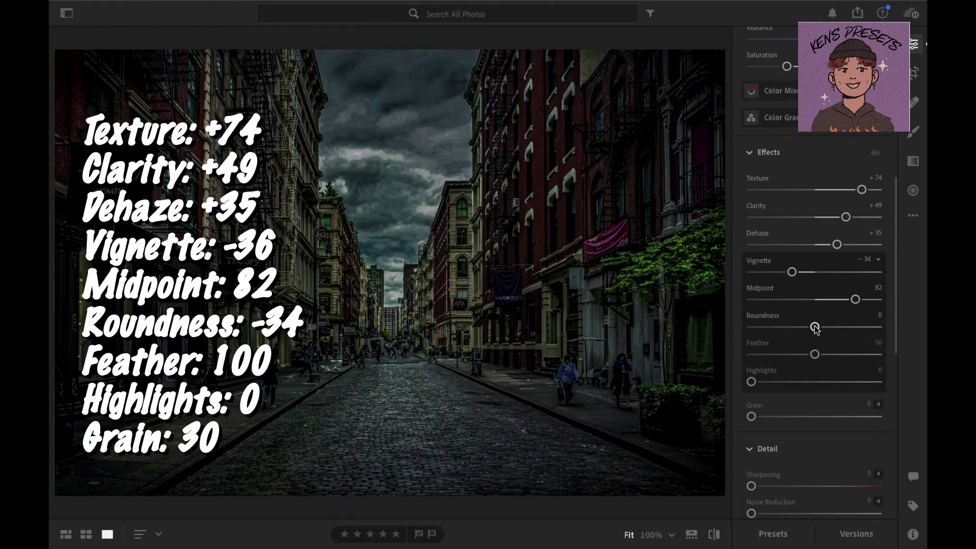
{"action": "left_click_drag", "start_coordinate": [815, 326], "coordinate": [794, 325]}
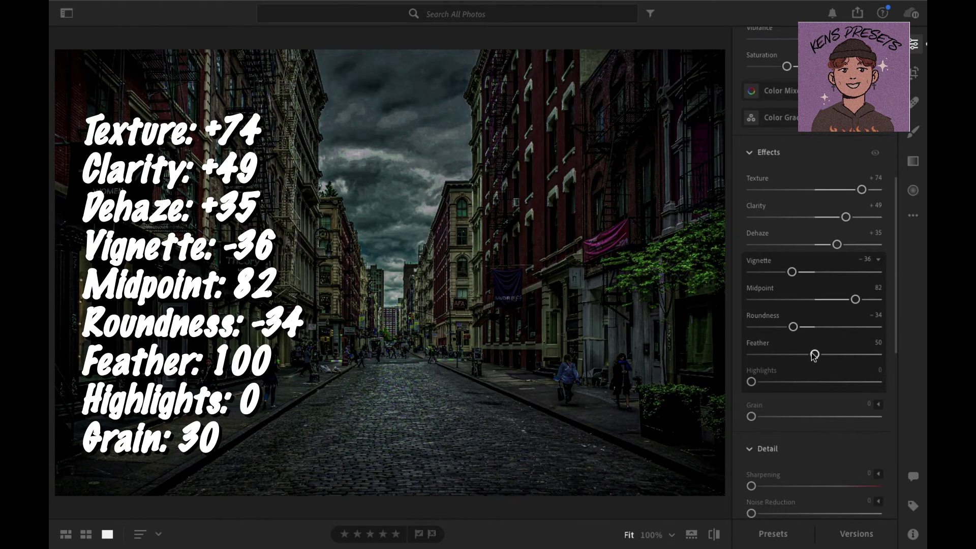
{"action": "left_click_drag", "start_coordinate": [813, 354], "coordinate": [907, 362]}
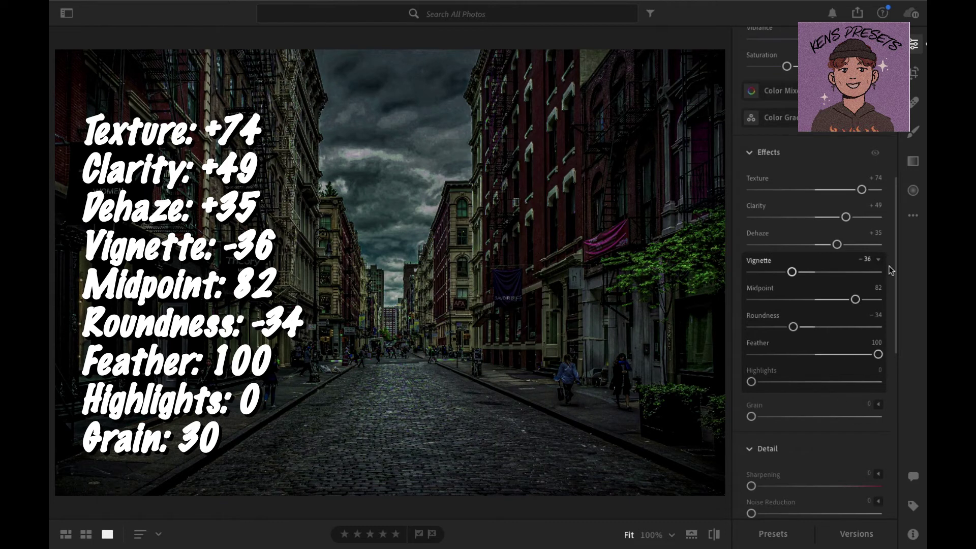
{"action": "left_click", "coordinate": [878, 260]}
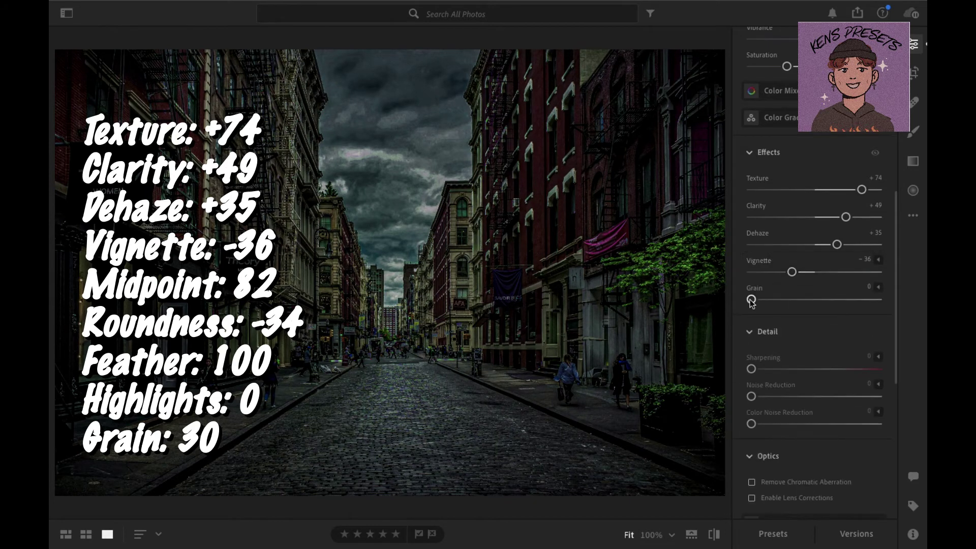
{"action": "left_click_drag", "start_coordinate": [751, 300], "coordinate": [789, 305]}
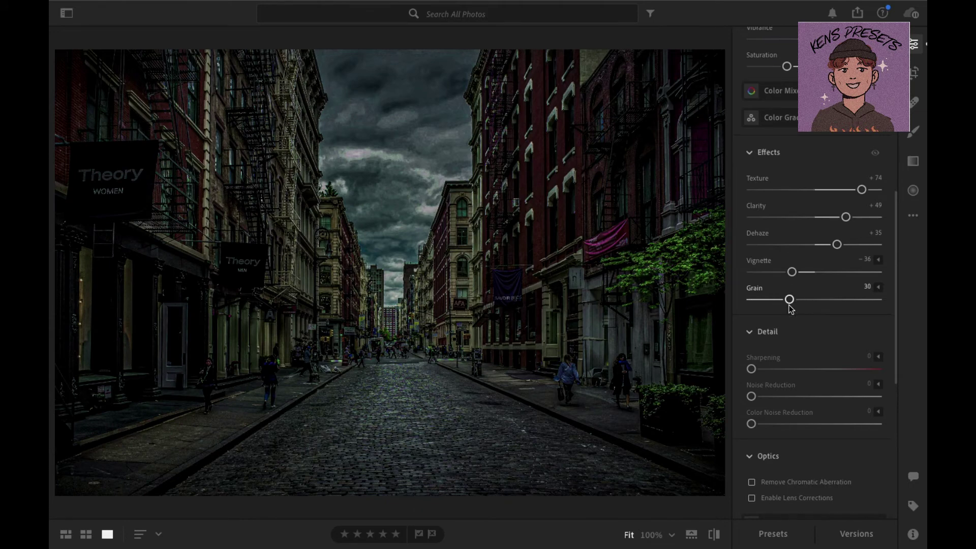
{"action": "scroll", "coordinate": [749, 371], "scroll_direction": "down", "scroll_amount": 2}
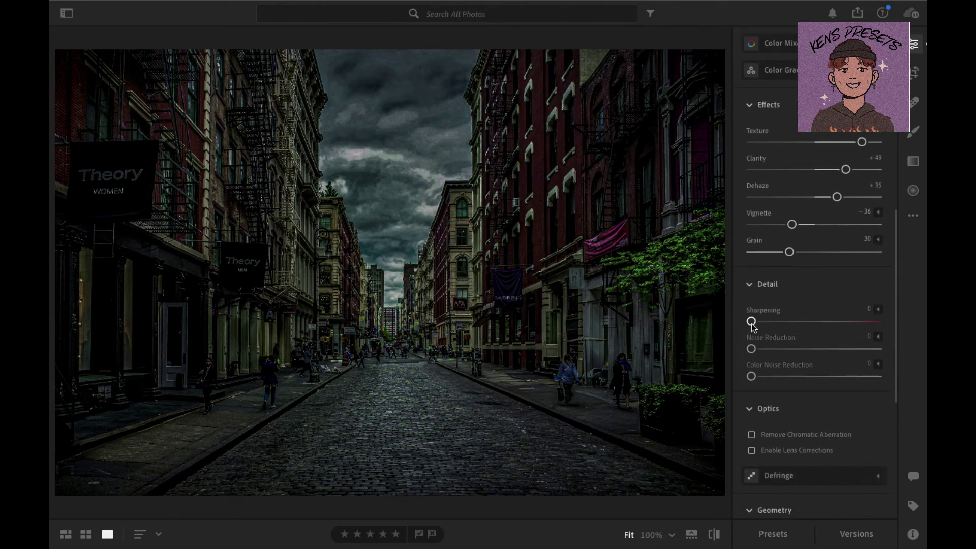
Set Detail to Sharpening 65, Noise Reduction 74 and Color Noise Reduction 76.
{"action": "mouse_move", "coordinate": [752, 325]}
{"action": "left_mouse_down"}
{"action": "mouse_move", "coordinate": [806, 331]}
{"action": "mouse_move", "coordinate": [806, 323]}
{"action": "left_mouse_up"}
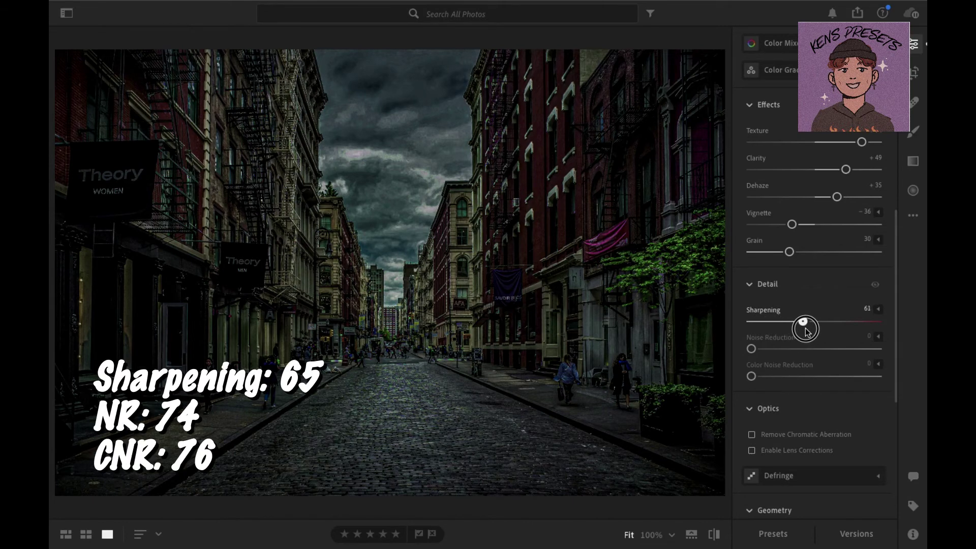
{"action": "left_click_drag", "start_coordinate": [752, 349], "coordinate": [847, 356]}
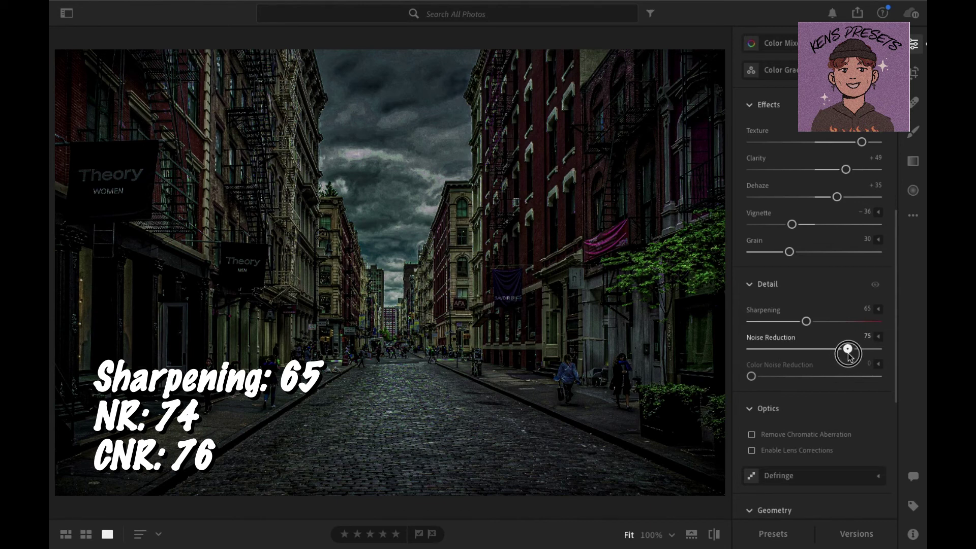
{"action": "left_click_drag", "start_coordinate": [848, 356], "coordinate": [846, 356]}
{"action": "left_click_drag", "start_coordinate": [752, 377], "coordinate": [852, 385]}
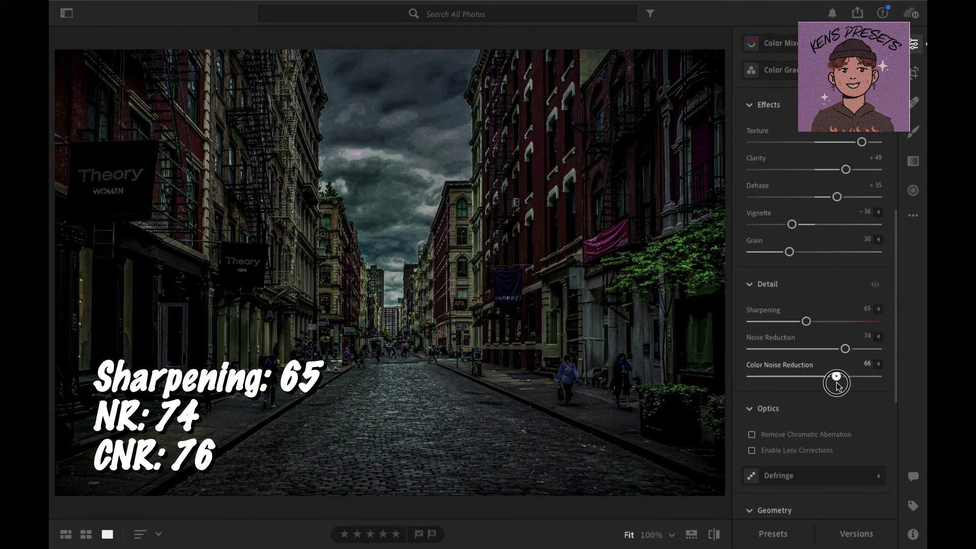
{"action": "left_click_drag", "start_coordinate": [851, 386], "coordinate": [849, 389]}
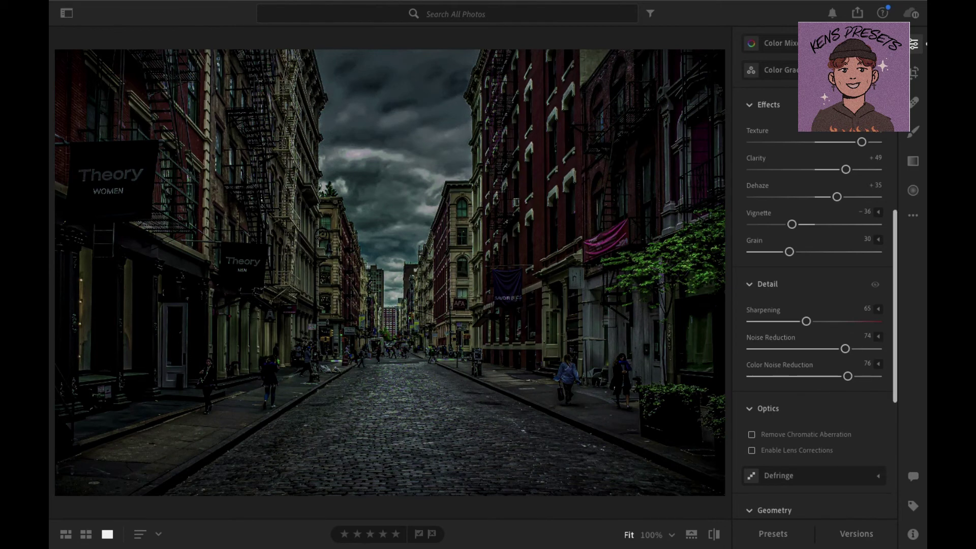
{"action": "left_click", "coordinate": [913, 44]}
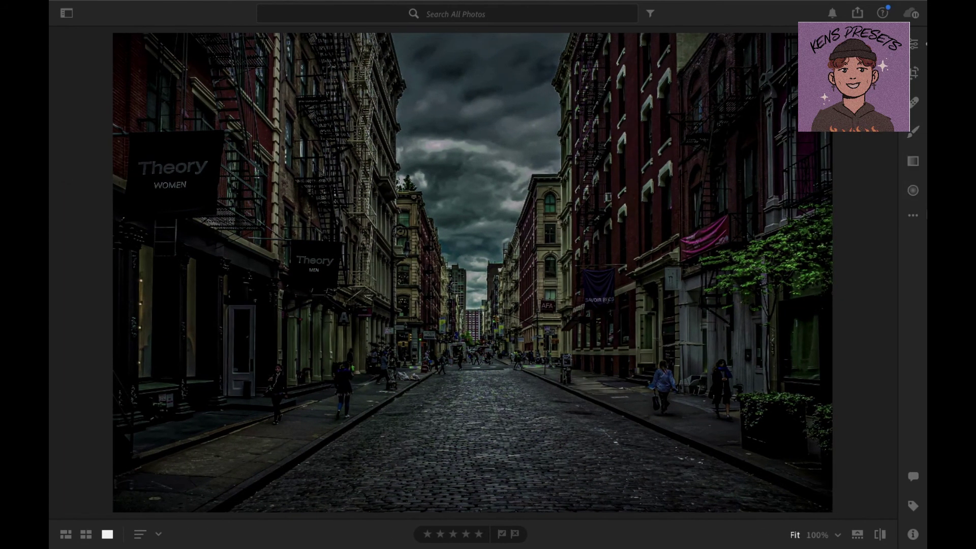
Toggle repeatedly between the dark graded edit and the unedited original using backslash.
{"action": "key", "text": "backslash"}
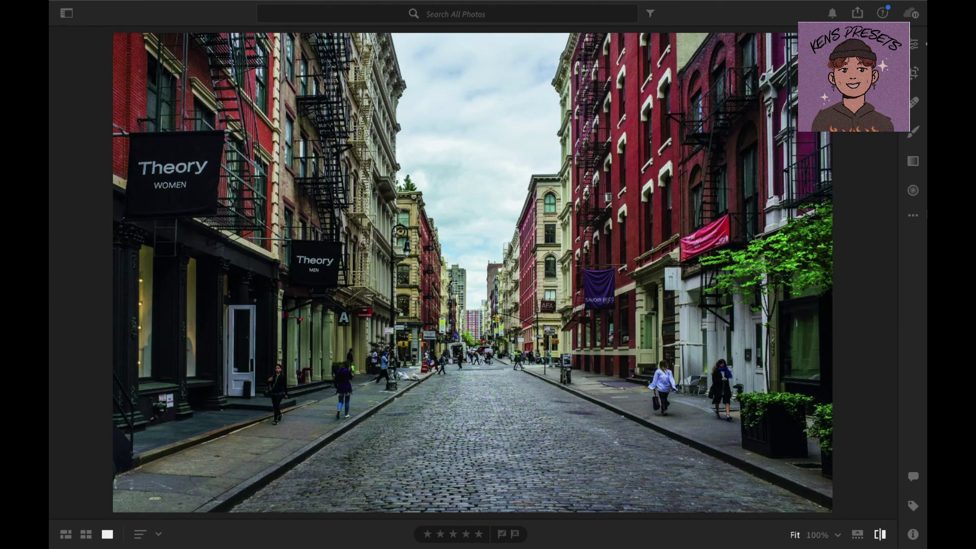
{"action": "key", "text": "backslash"}
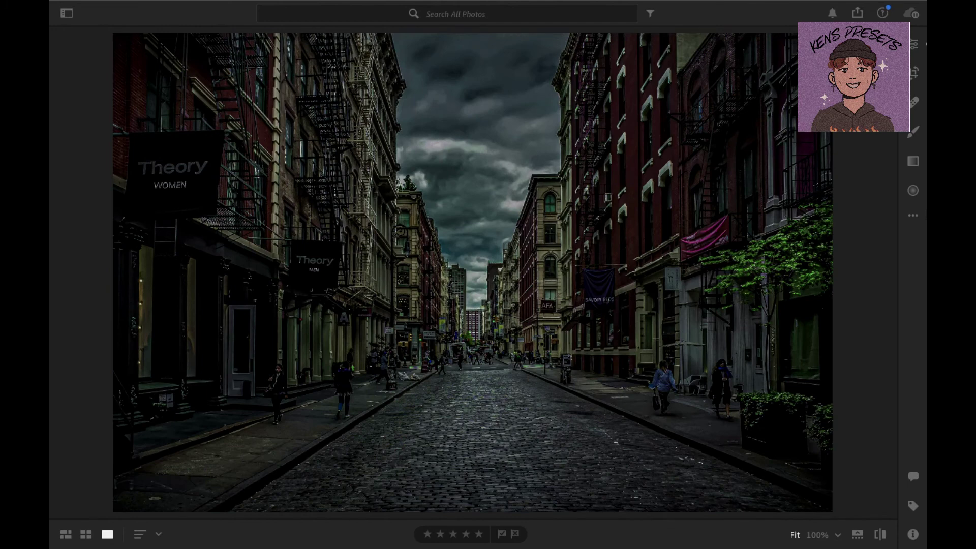
{"action": "key", "text": "backslash"}
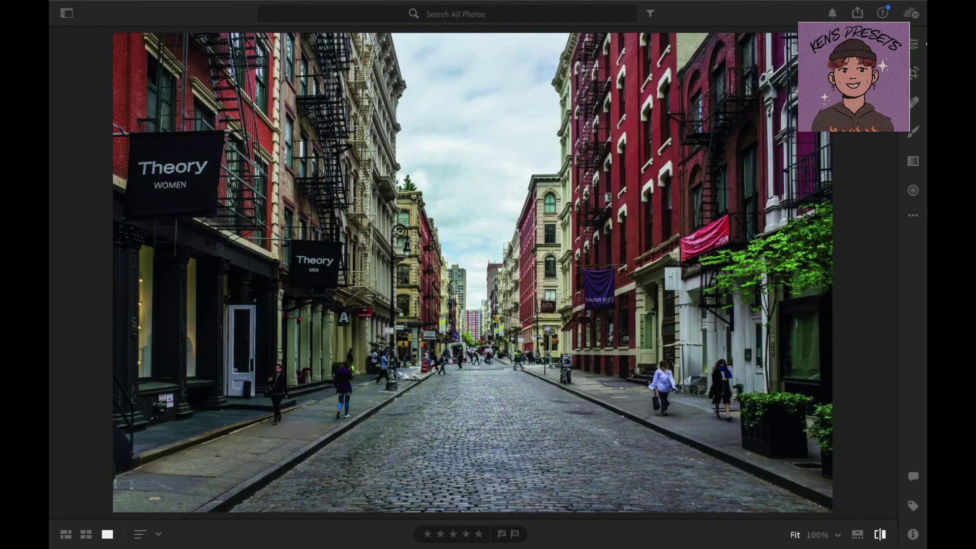
{"action": "key", "text": "backslash"}
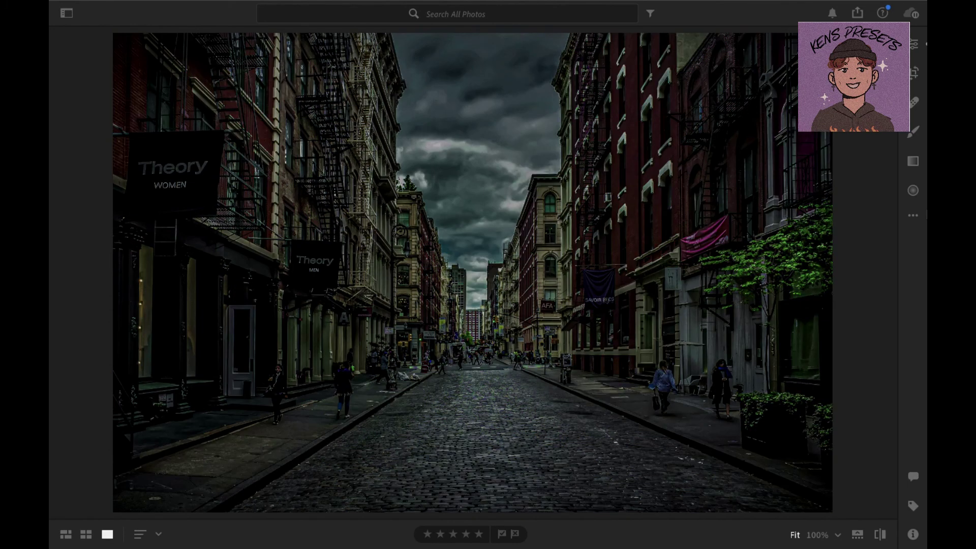
{"action": "key", "text": "backslash"}
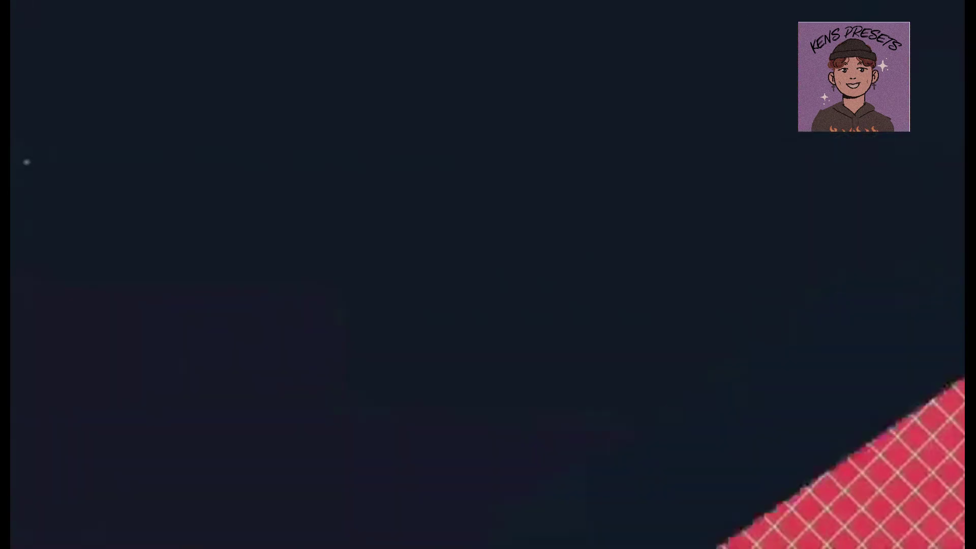